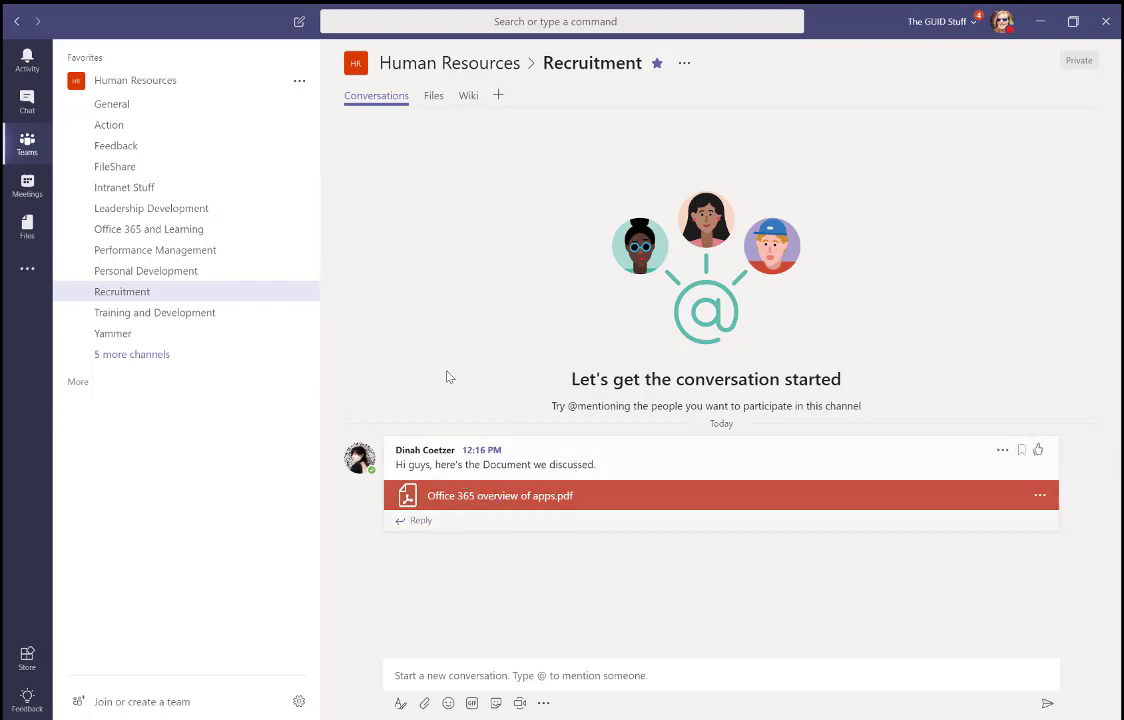
# Step: Reply to the PDF post thanking its author and saying you'll start looking at it :)
pyautogui.click(410, 521)
pyautogui.write('Thanks f')
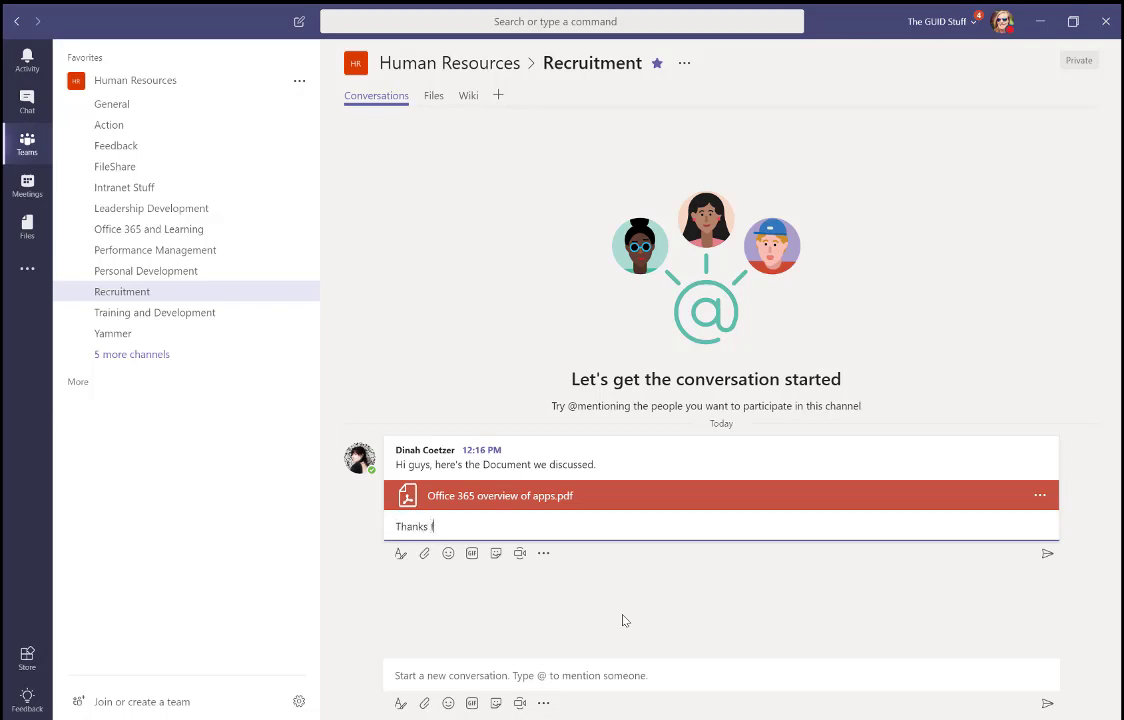
pyautogui.write("or this Dinah, we'll s")
pyautogui.write('tart lo')
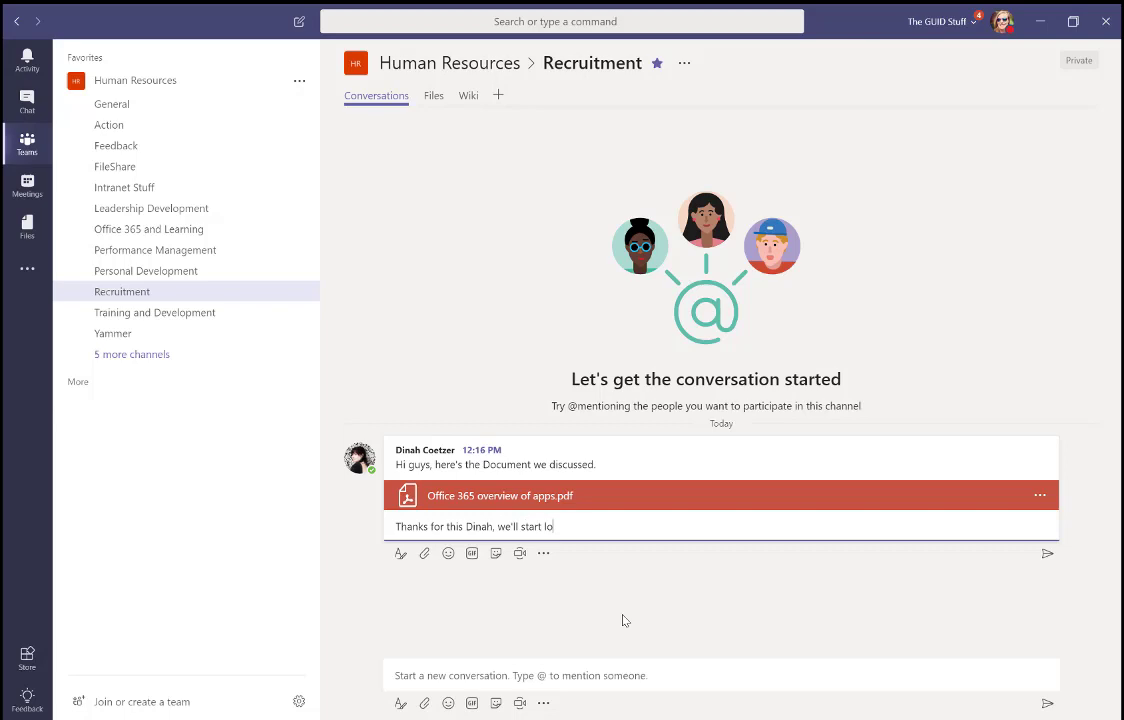
pyautogui.write('oking atit')
pyautogui.write(' :)')
pyautogui.press('Return')
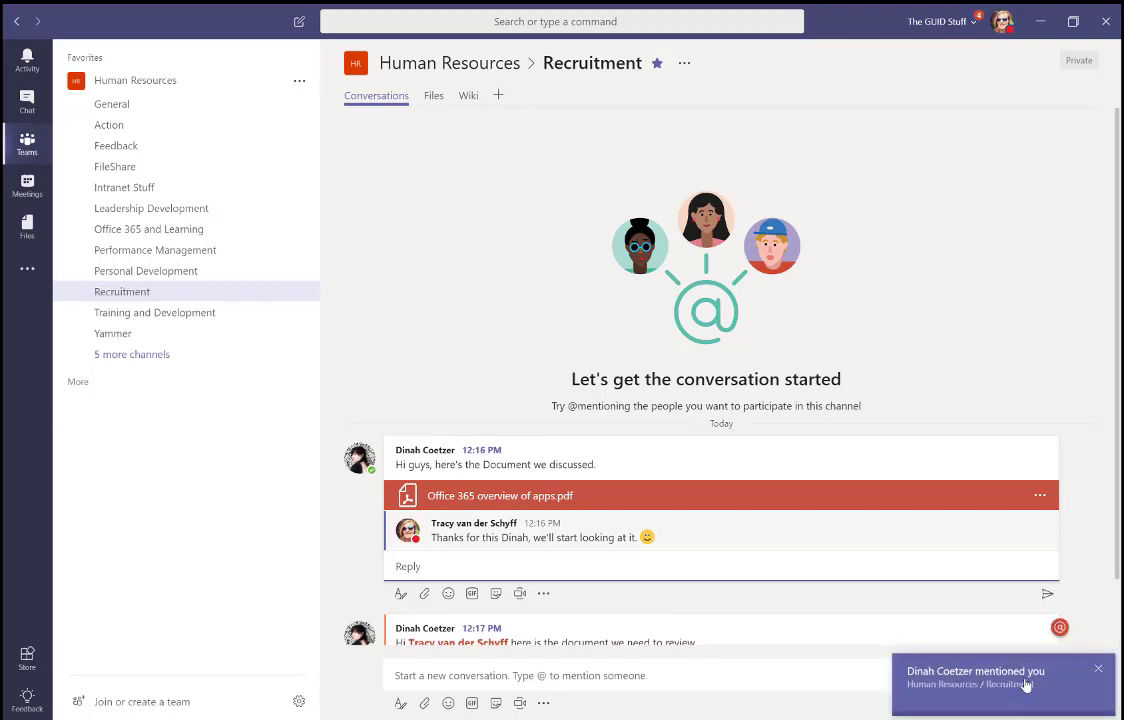
# Step: Open Office 365 overview of apps.docx from the channel for editing in Word Online
pyautogui.scroll(-1, 768, 587)
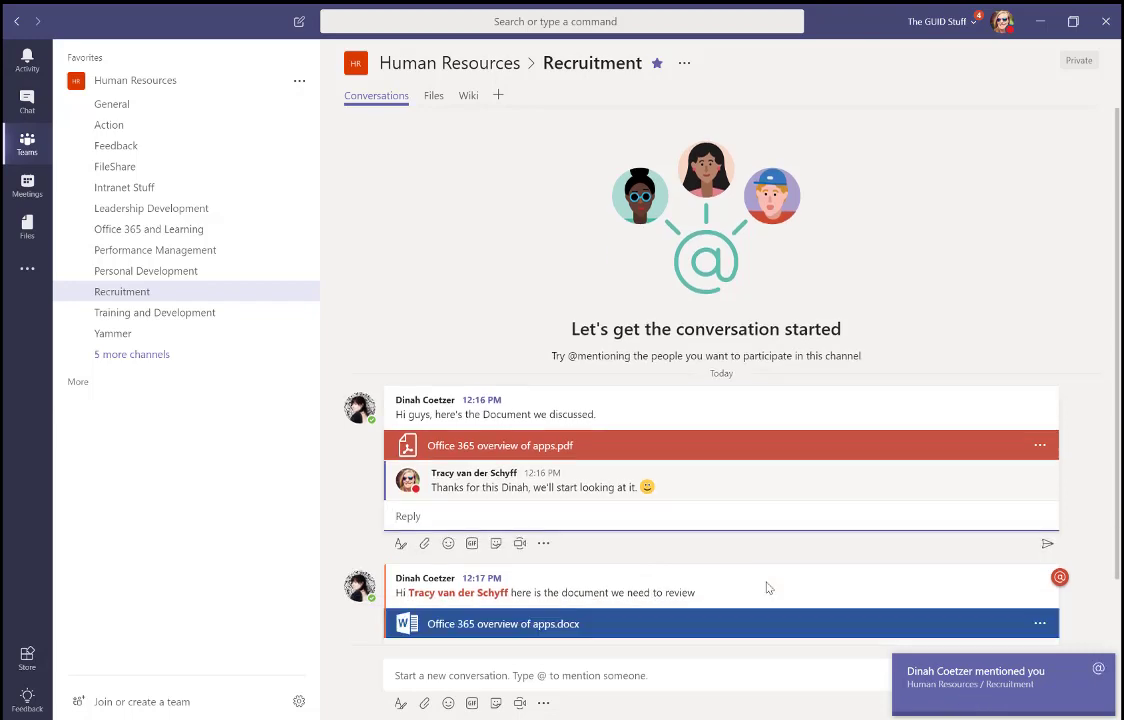
pyautogui.moveTo(445, 570)
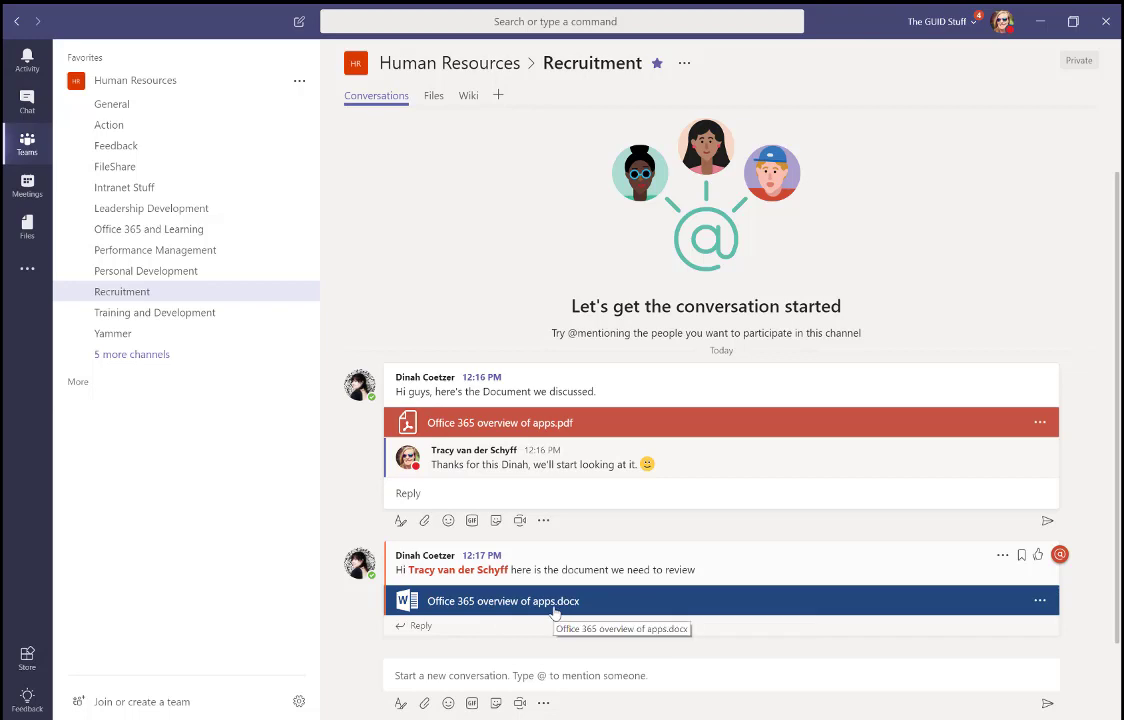
pyautogui.click(555, 603)
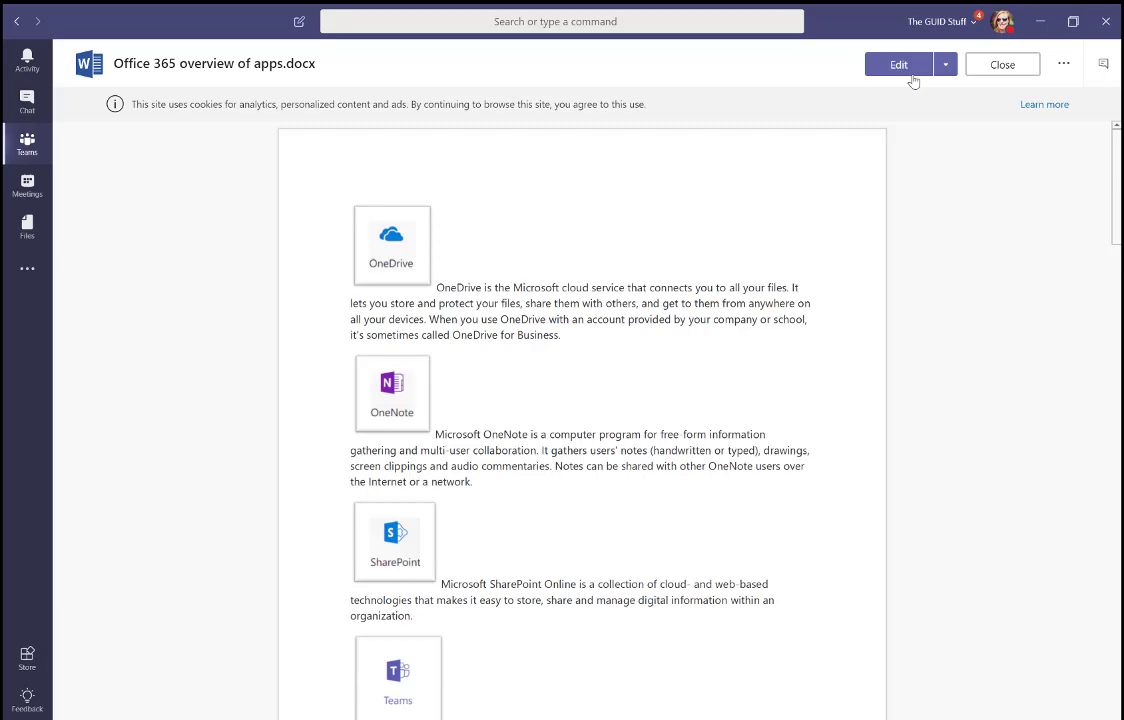
pyautogui.click(945, 65)
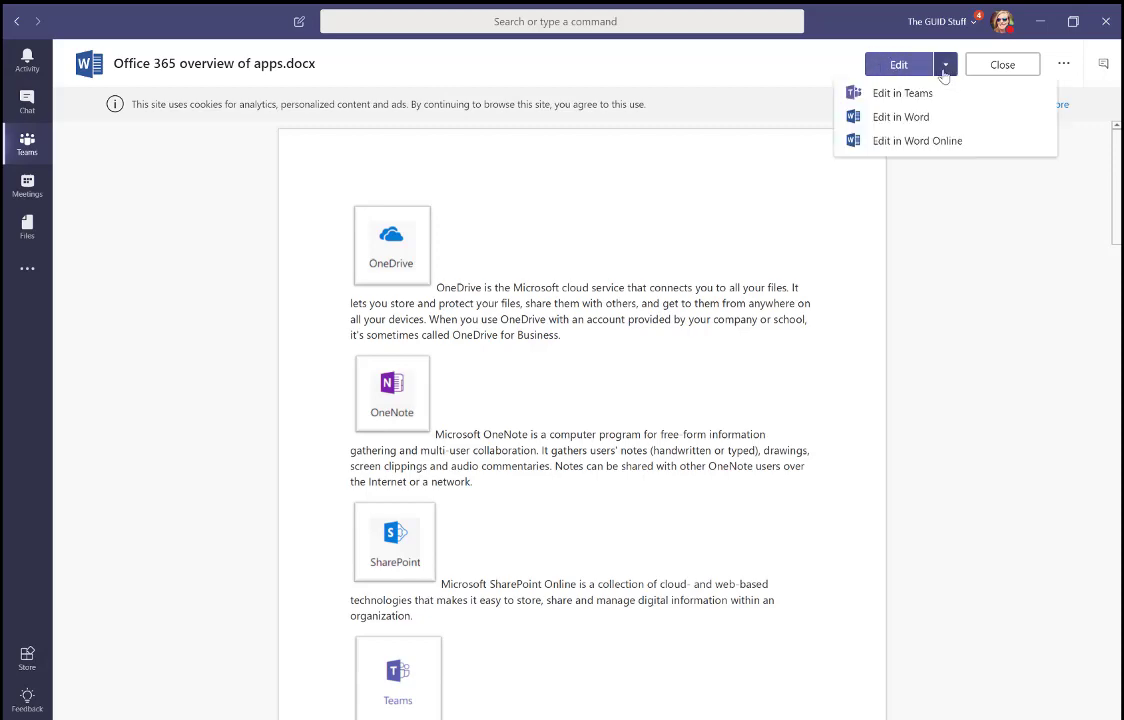
pyautogui.click(926, 150)
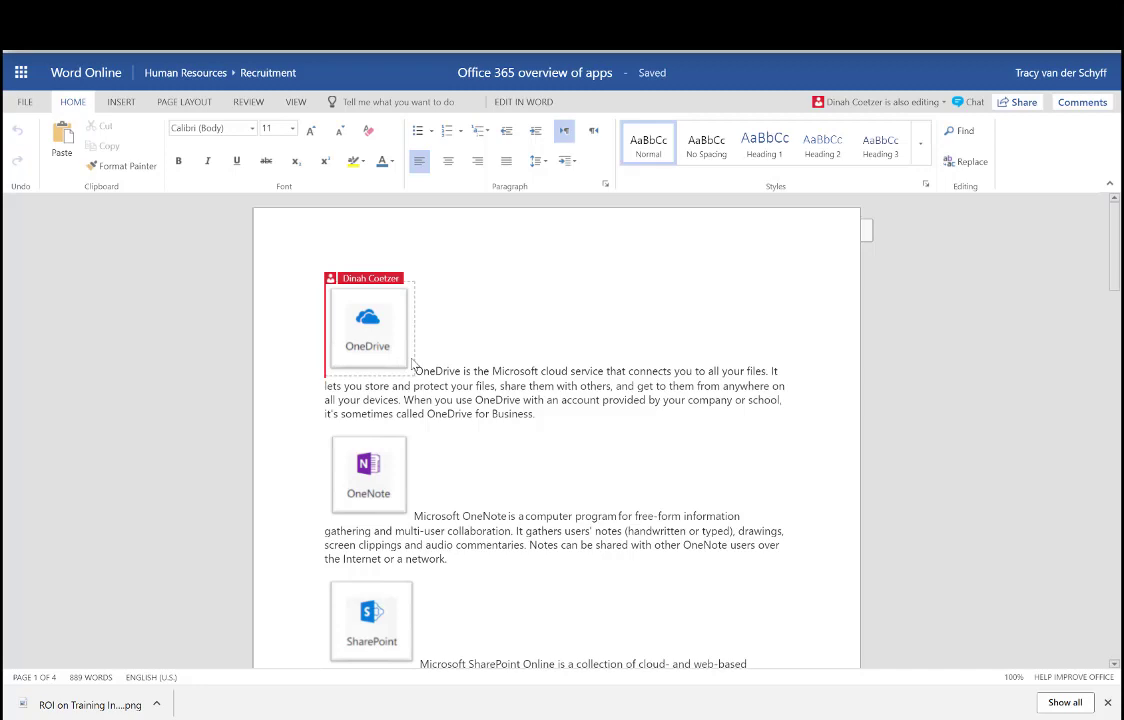
# Step: Add the line 'This is really important for us to add to training. Cause OneNote is AMAZING' below the OneNote paragraph
pyautogui.click(454, 561)
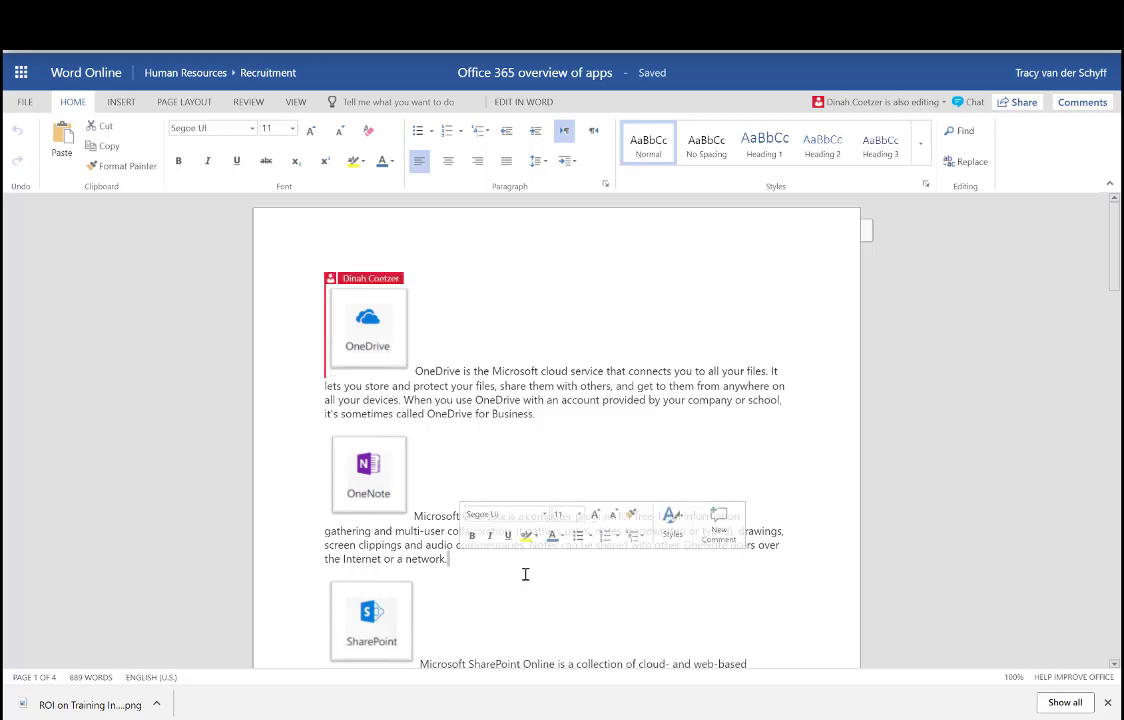
pyautogui.press('Return')
pyautogui.write('This is really important')
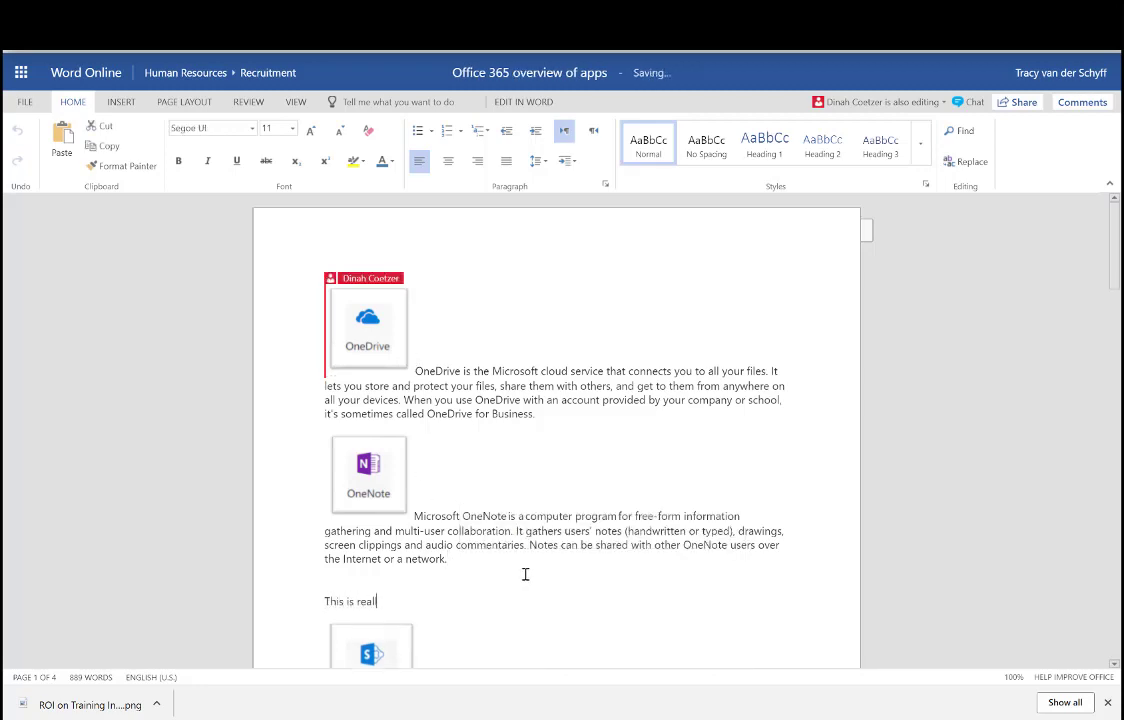
pyautogui.write(' for us to add tor')
pyautogui.press('BackSpace')
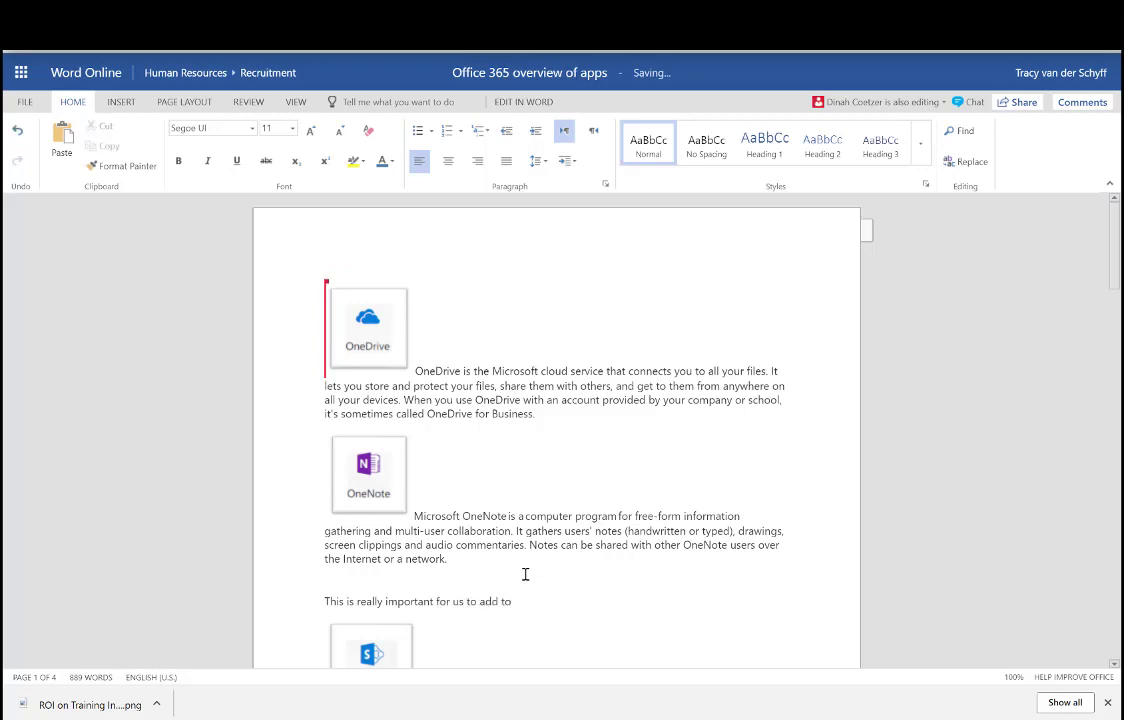
pyautogui.write('training. Cause OneNote is AMA')
pyautogui.write('ZING.')
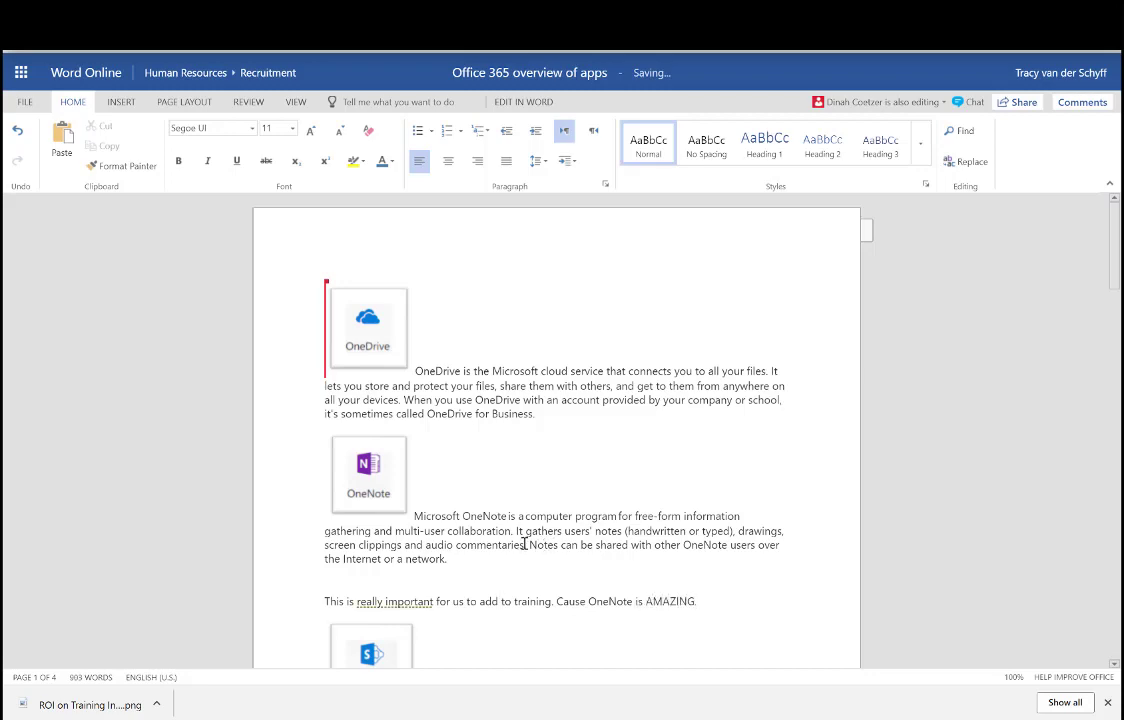
# Step: Highlight 'screen clippings and audio commentaries' in yellow
pyautogui.moveTo(524, 545); pyautogui.dragTo(324, 545)
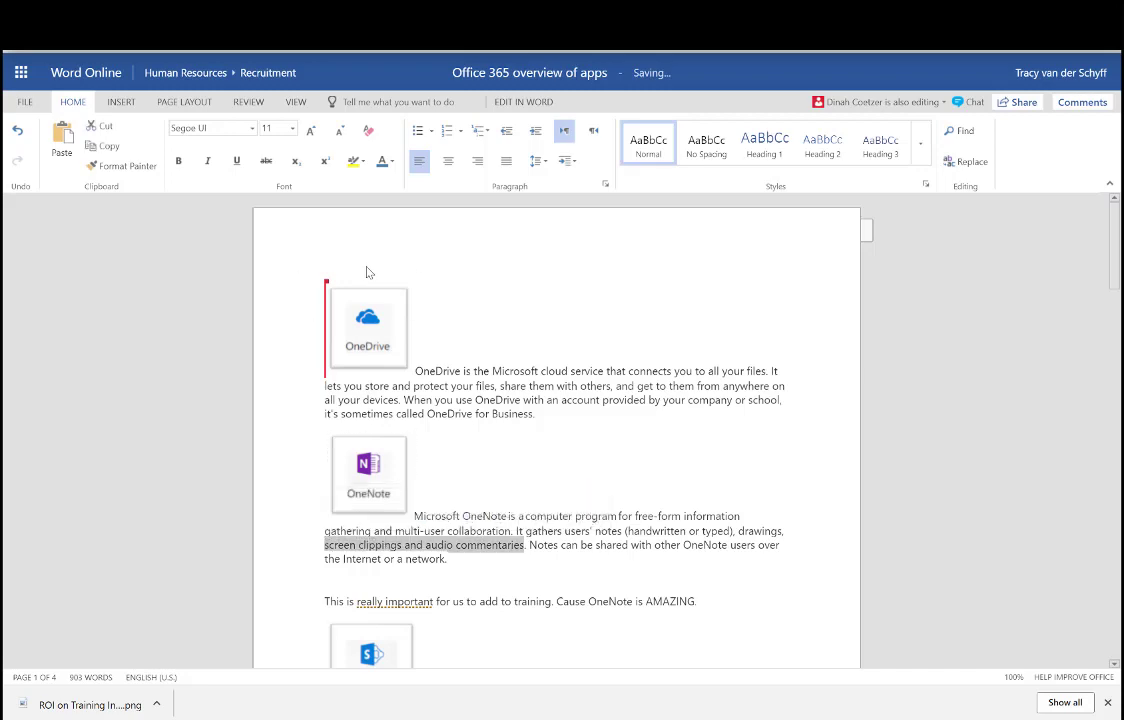
pyautogui.click(363, 160)
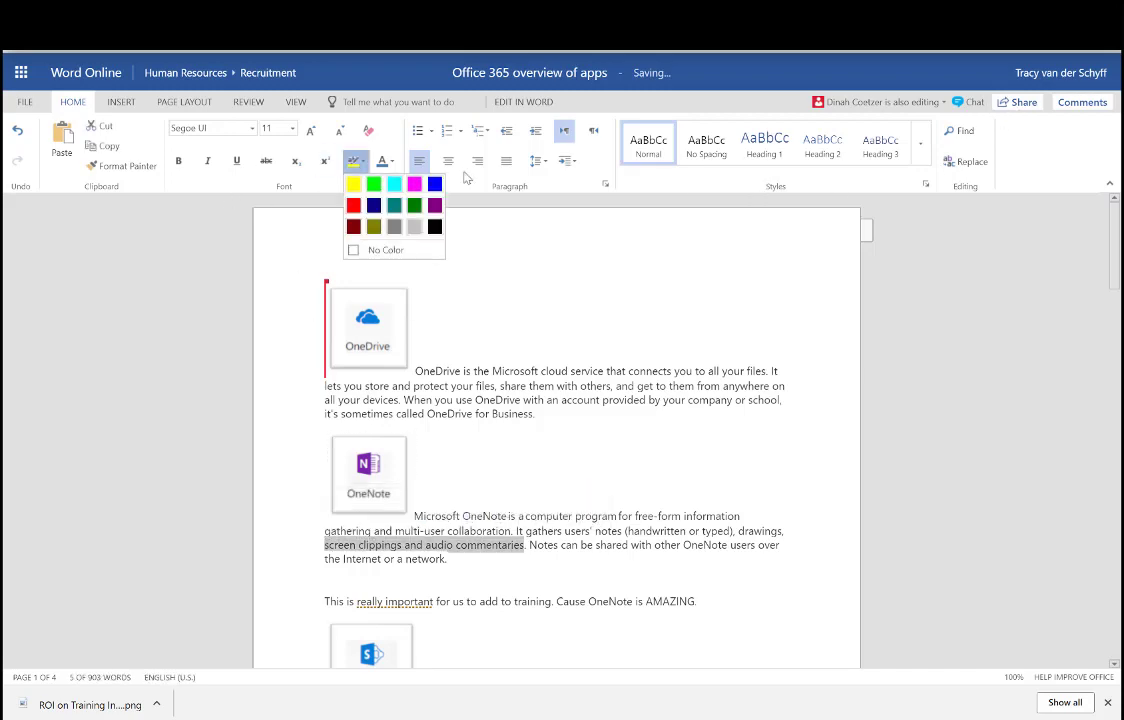
pyautogui.click(355, 160)
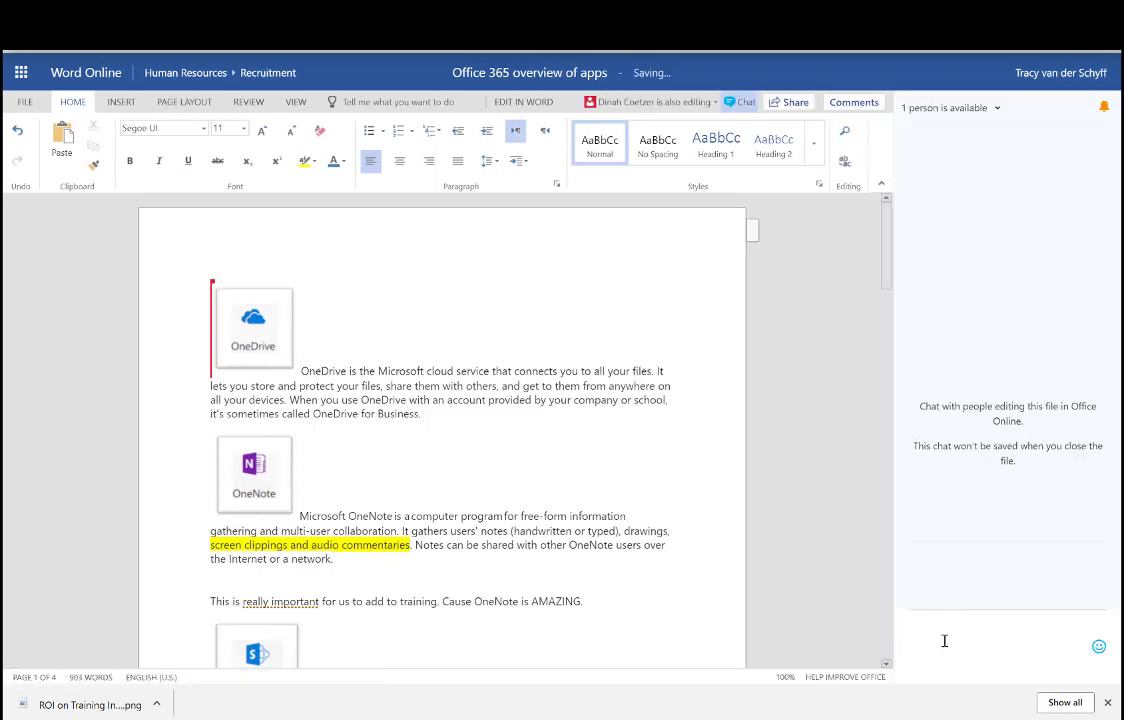
# Step: Send the co-author a chat message saying this is really great, thanks for all their hard work
pyautogui.write('Thius is')
pyautogui.press('BackSpace')
pyautogui.press('BackSpace')
pyautogui.press('BackSpace')
pyautogui.write('is really great D')
pyautogui.write('inah,')
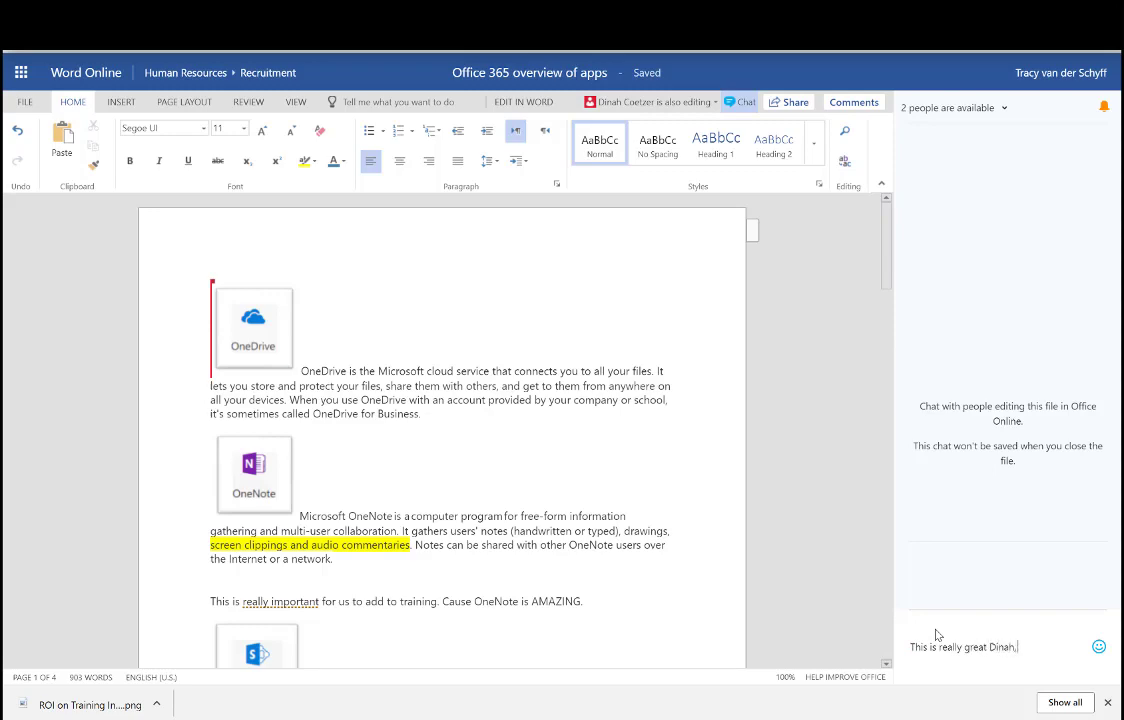
pyautogui.write(' thanks for all your had')
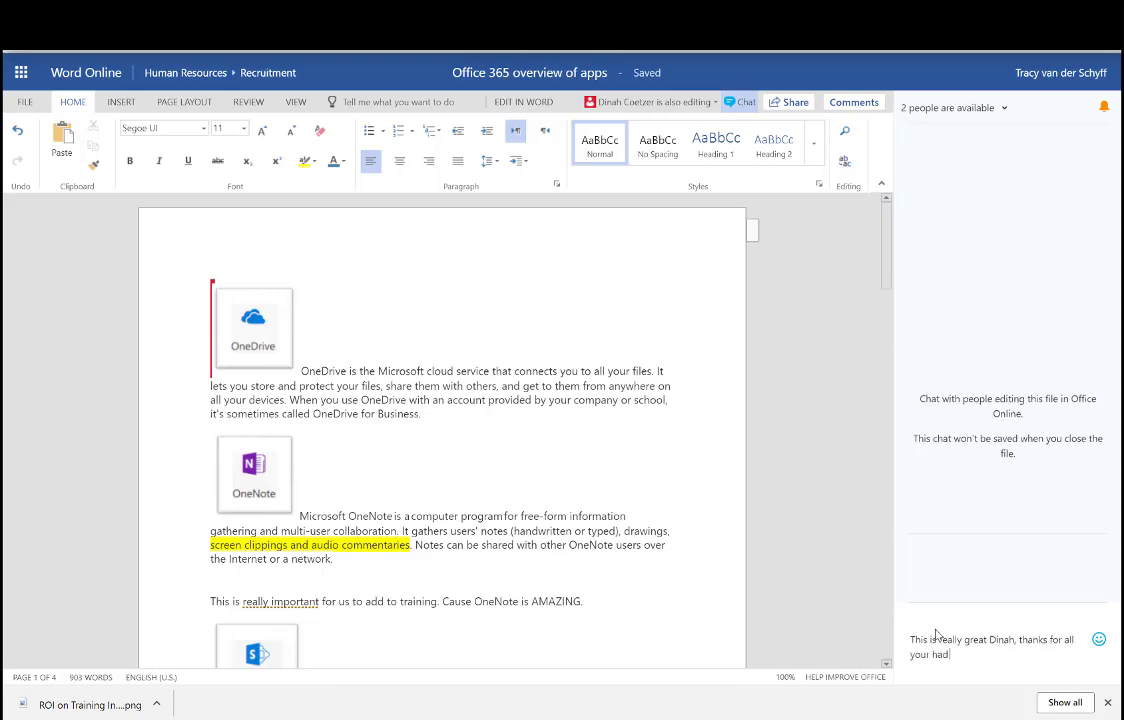
pyautogui.press('BackSpace')
pyautogui.write('rd work.')
pyautogui.press('Return')
# Step: Send the chat question 'What do you think about the OneNote Training'
pyautogui.write('What do you think abou')
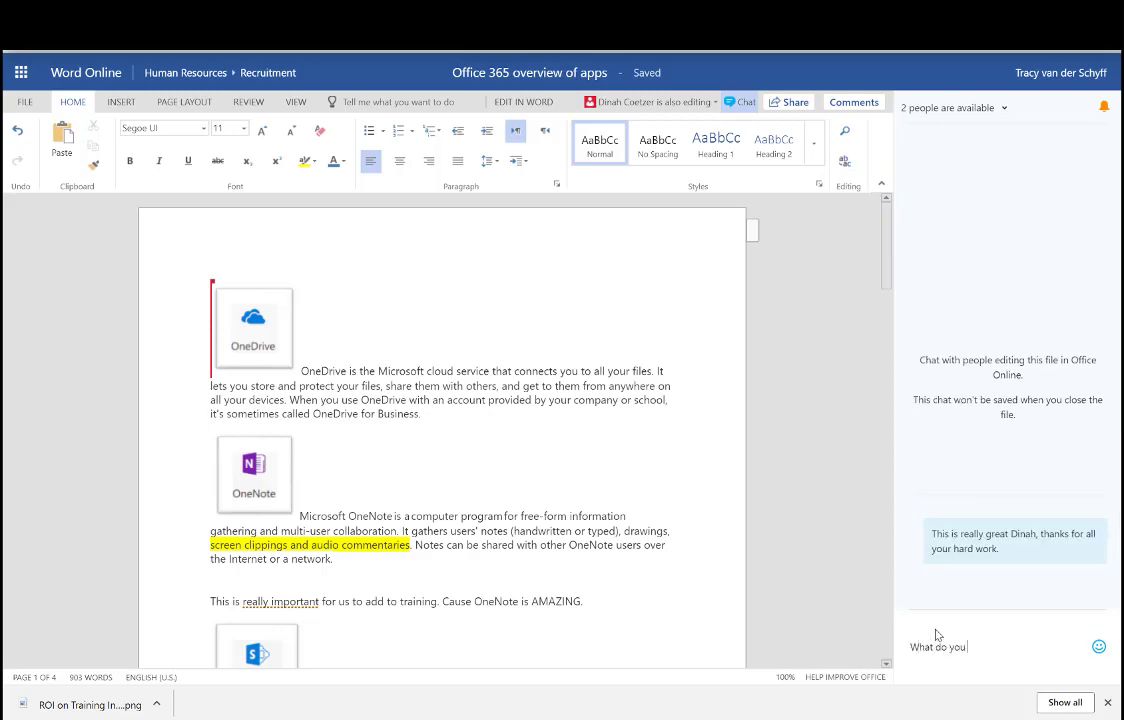
pyautogui.write('t the OneNote t')
pyautogui.press('BackSpace')
pyautogui.write('T')
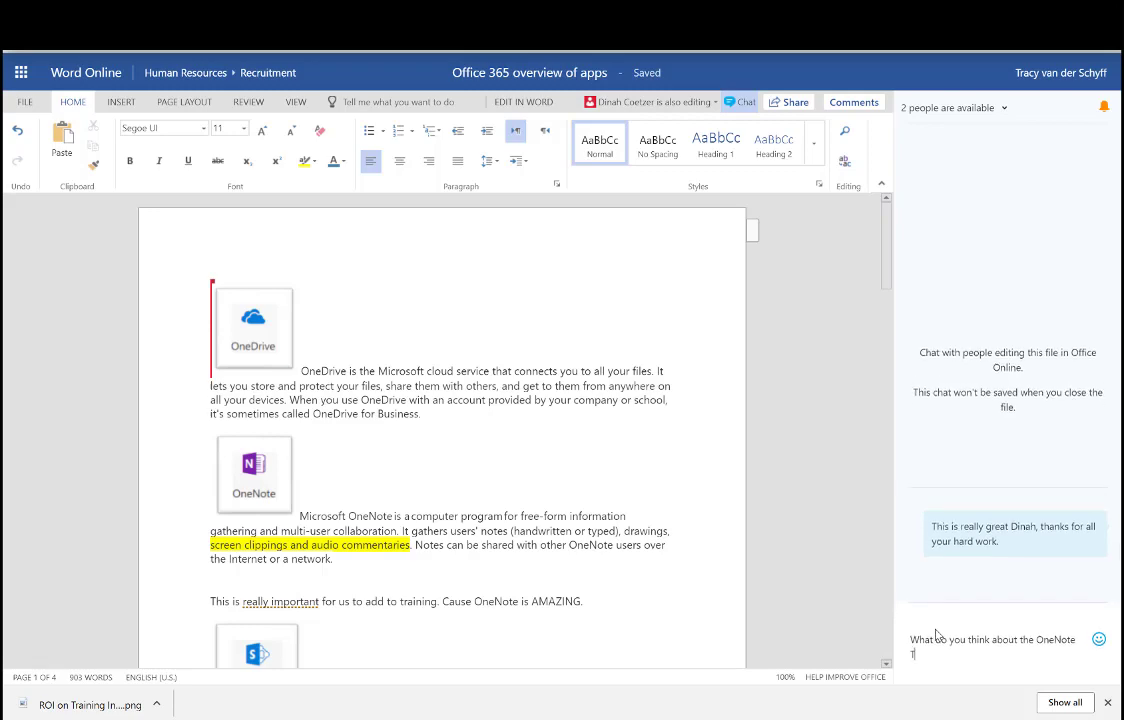
pyautogui.write('raining')
pyautogui.press('Return')
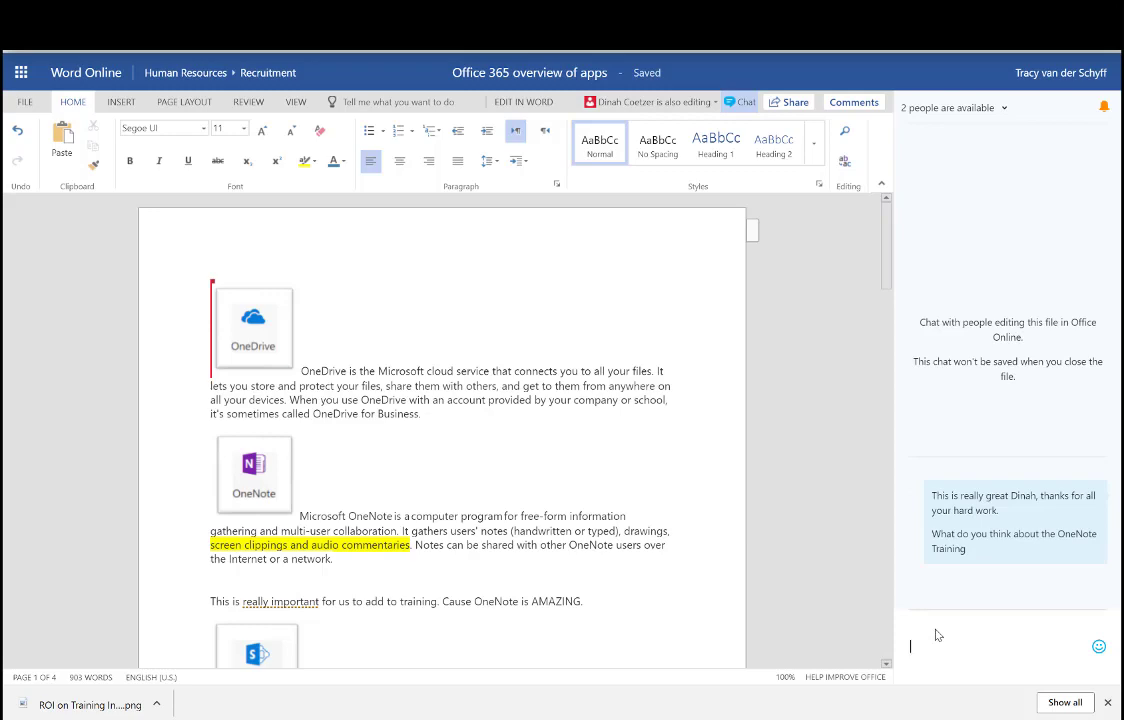
# Step: Close the browser's download bar at the bottom of the window
pyautogui.click(1107, 702)
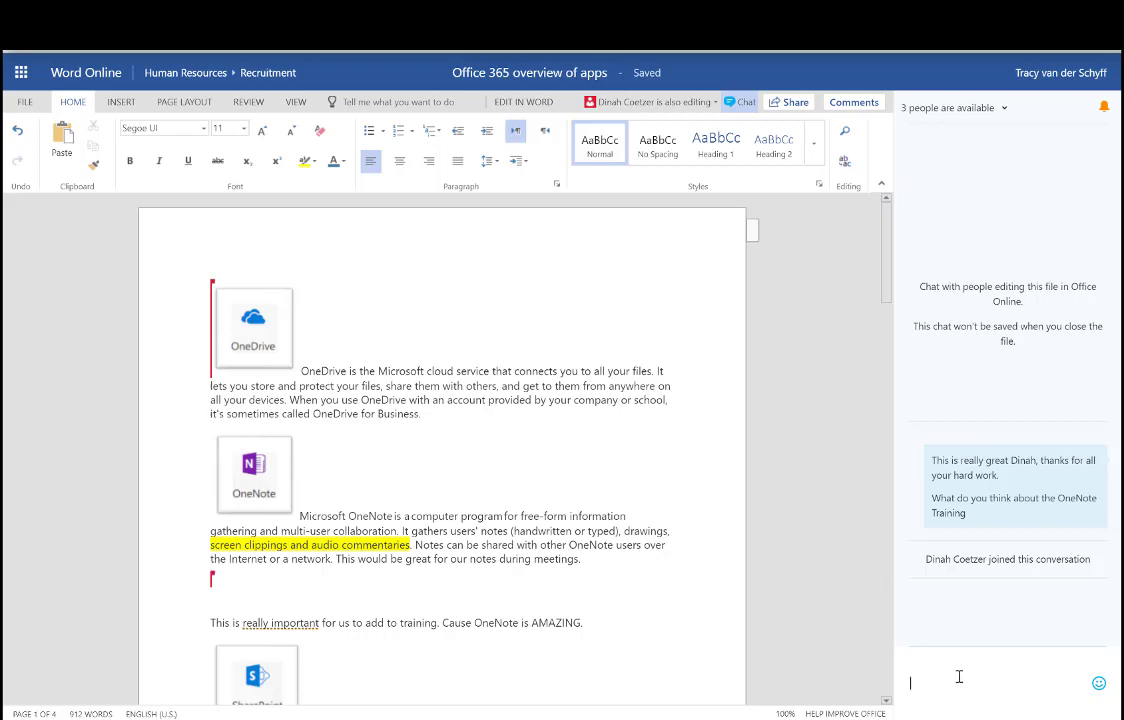
# Step: Send 'Cool demonstration of co-authoring for Sure!' and draft a note suggesting meeting in the Teams direct chat
pyautogui.write('Cool dem')
pyautogui.write('onstration of co')
pyautogui.write('-authorign')
pyautogui.press('BackSpace')
pyautogui.press('BackSpace')
pyautogui.write('ng for Sure')
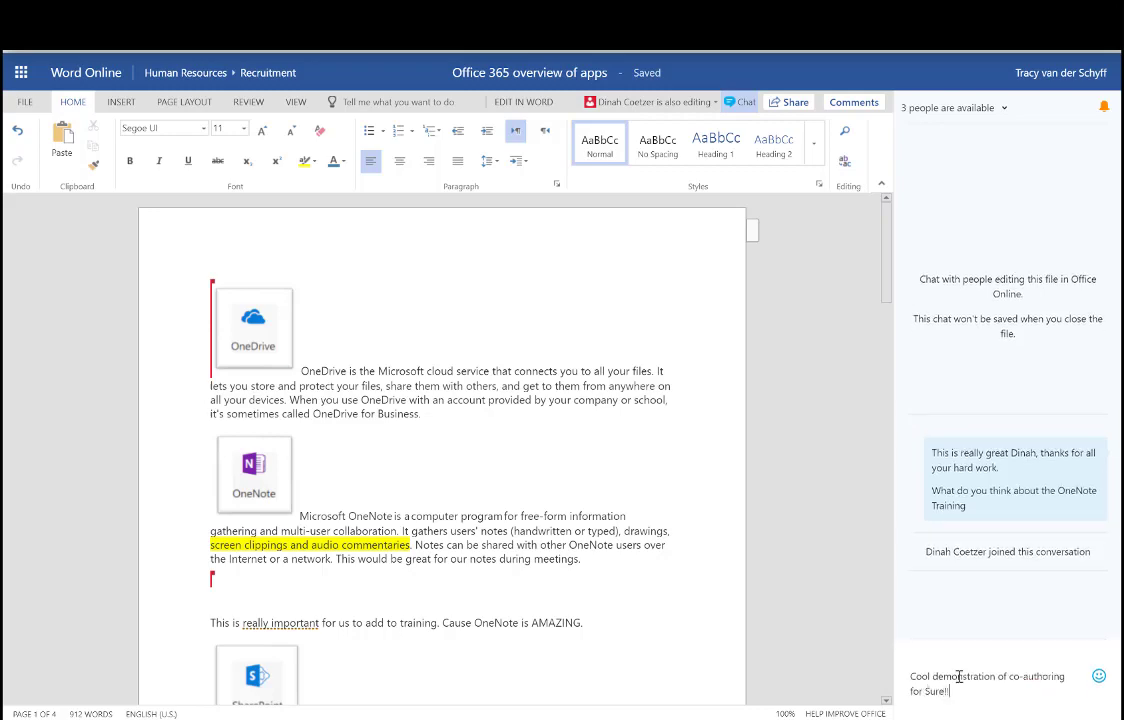
pyautogui.write('!')
pyautogui.press('Return')
pyautogui.write("Let's meet")
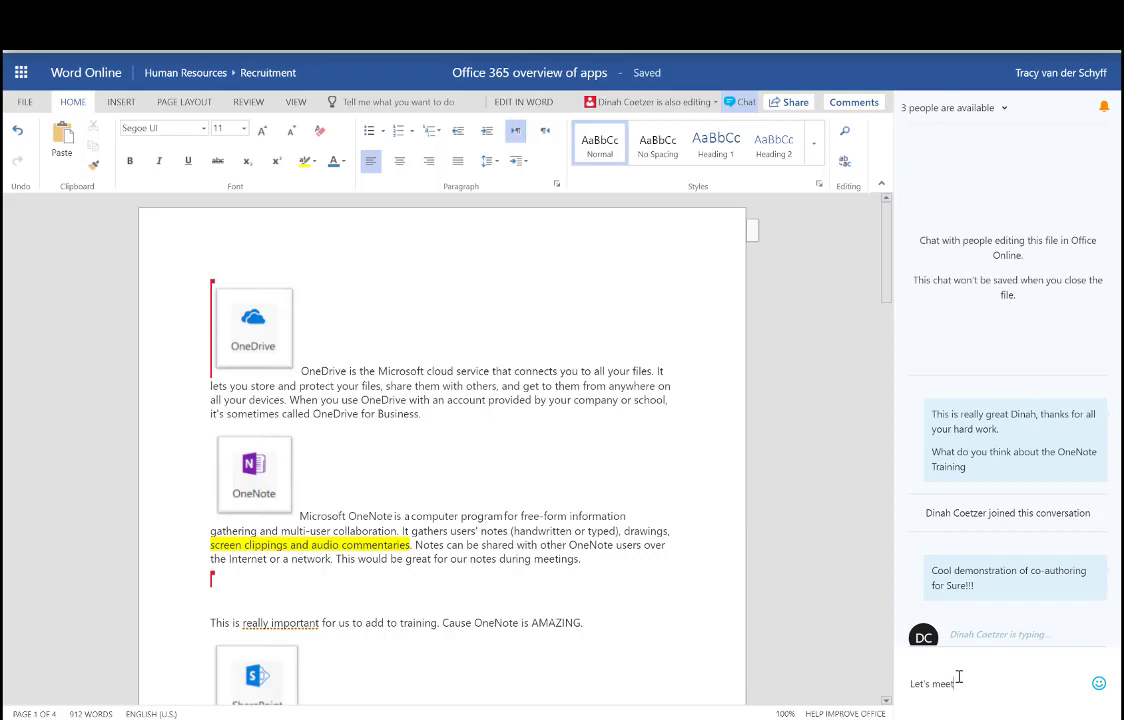
pyautogui.write(' up in the di')
pyautogui.write('rect chat in Team')
pyautogui.write('s shall we')
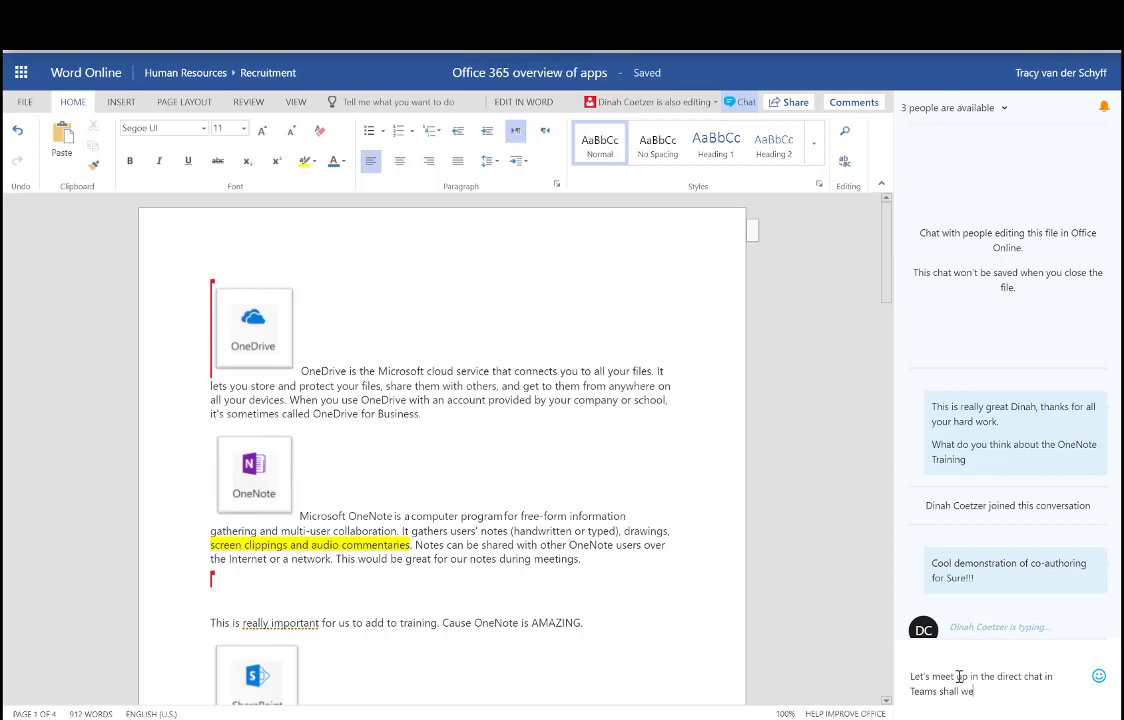
pyautogui.write('.  Thanks for')
pyautogui.write('everything')
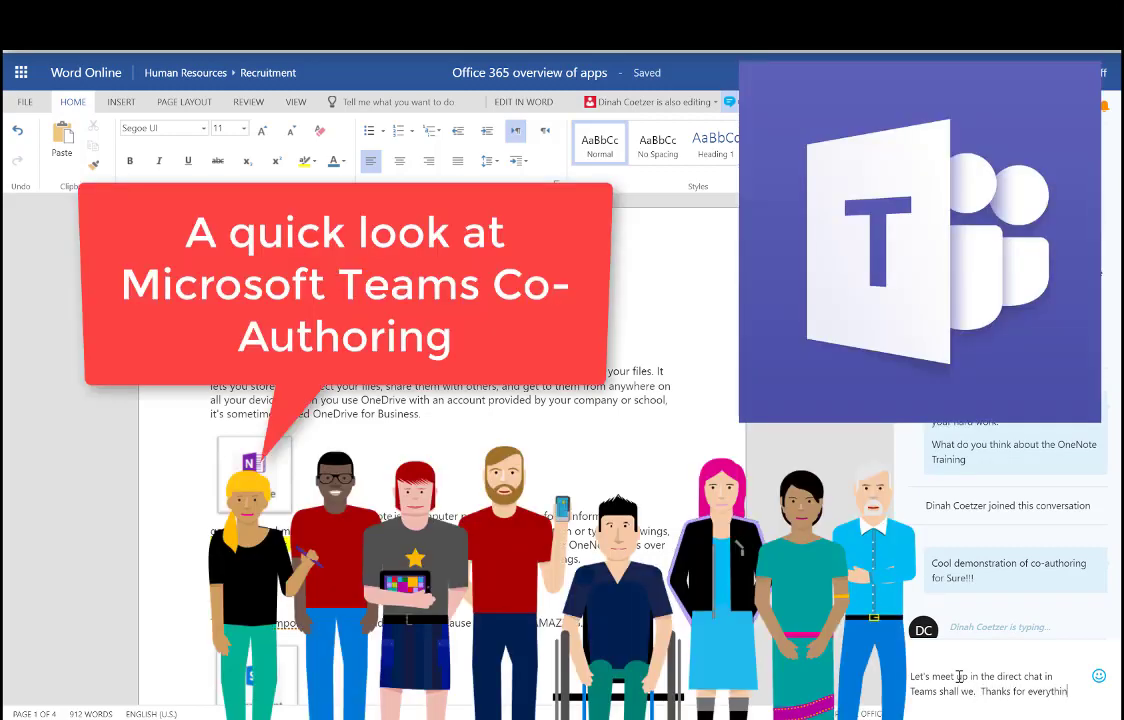